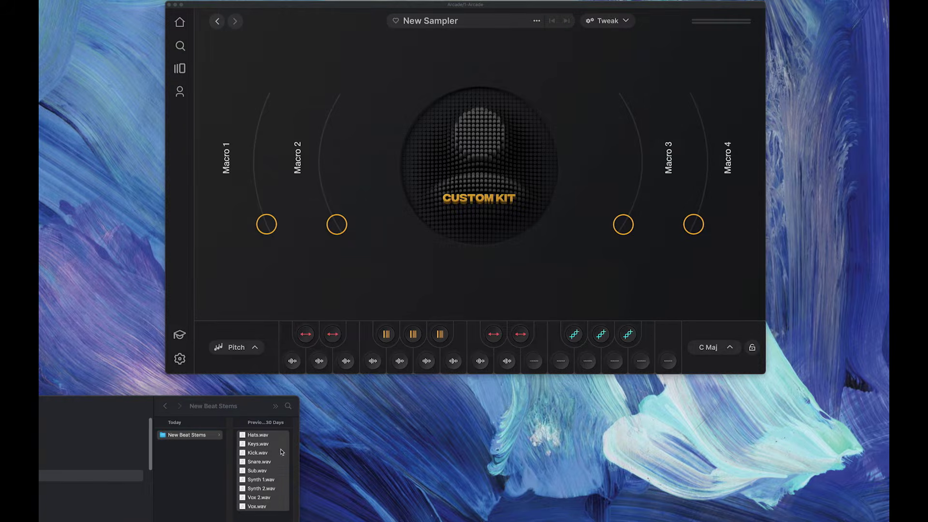
Place the selected WAV stems from the New Beat Stems folder onto the keys of the custom sampler kit
drag(285, 401, 291, 354)
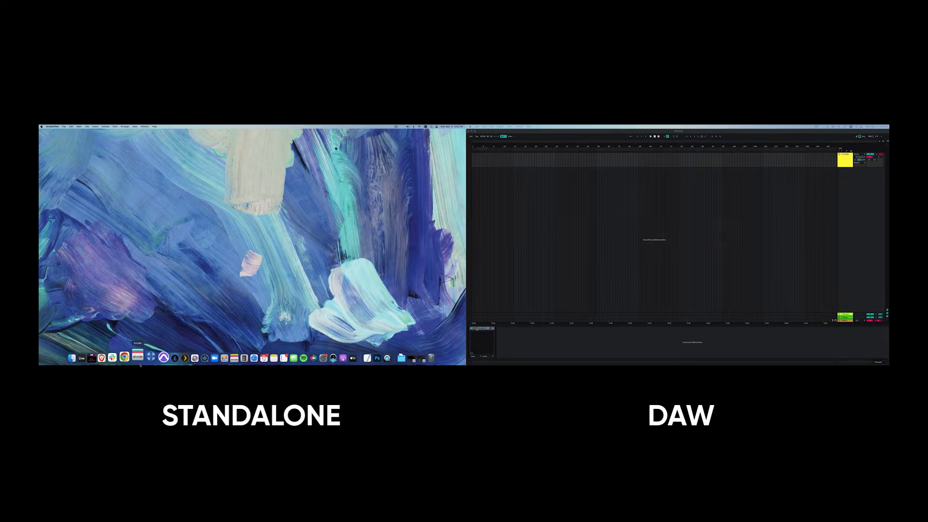
Launch Arcade in standalone mode and look over the home page's Recommended For You, Recently Used and The Latest sections
click(140, 365)
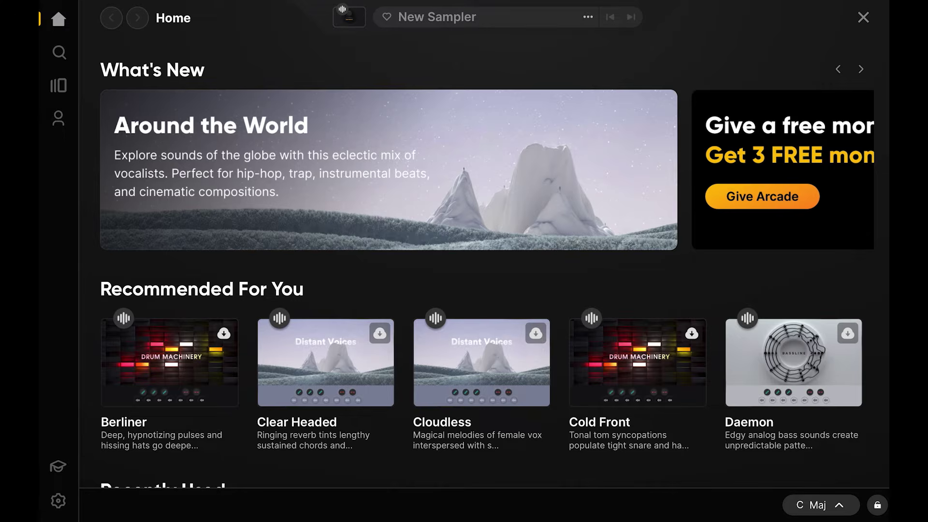
scroll(483, 262, down, 9)
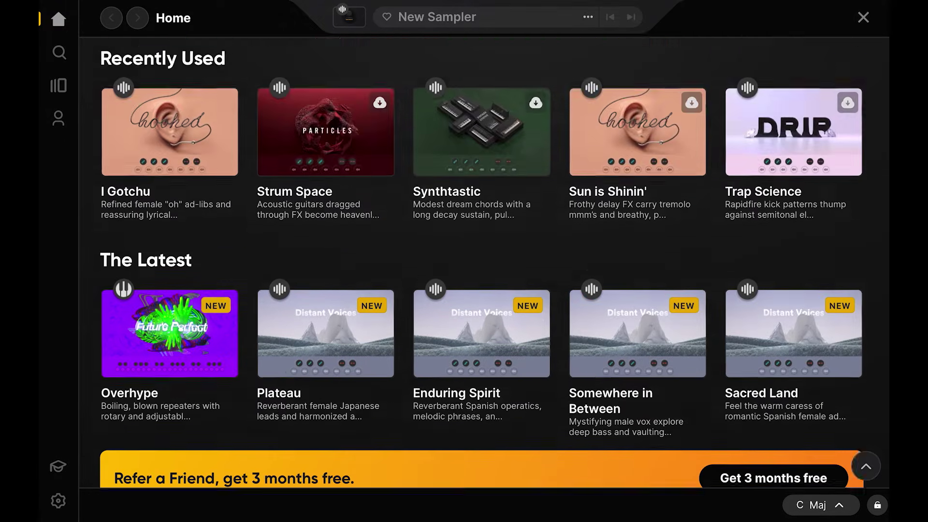
scroll(483, 261, up, 10)
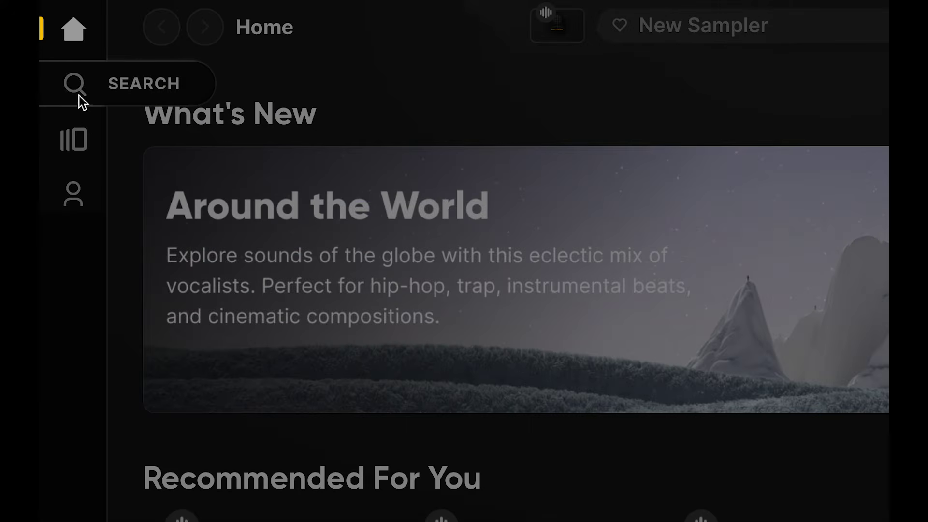
Search the samplers with the Hip Hop and Flute filters
click(79, 93)
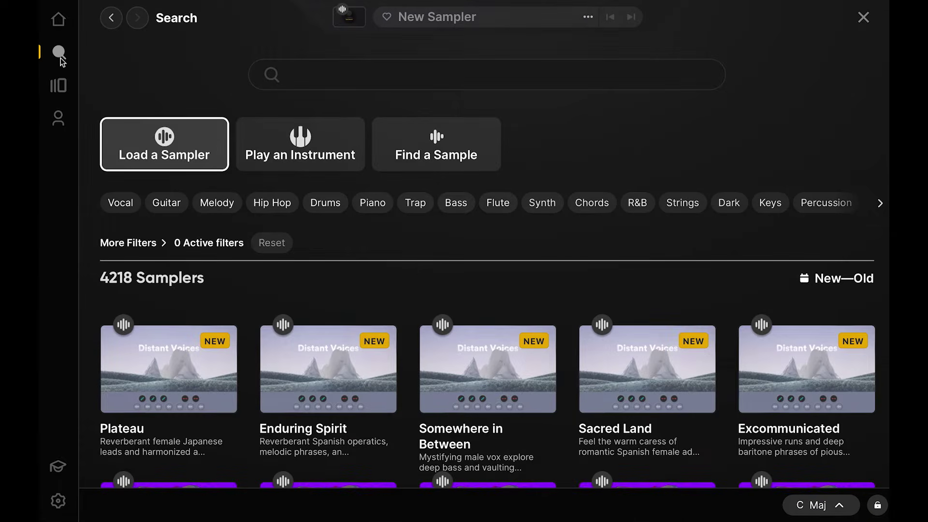
click(272, 203)
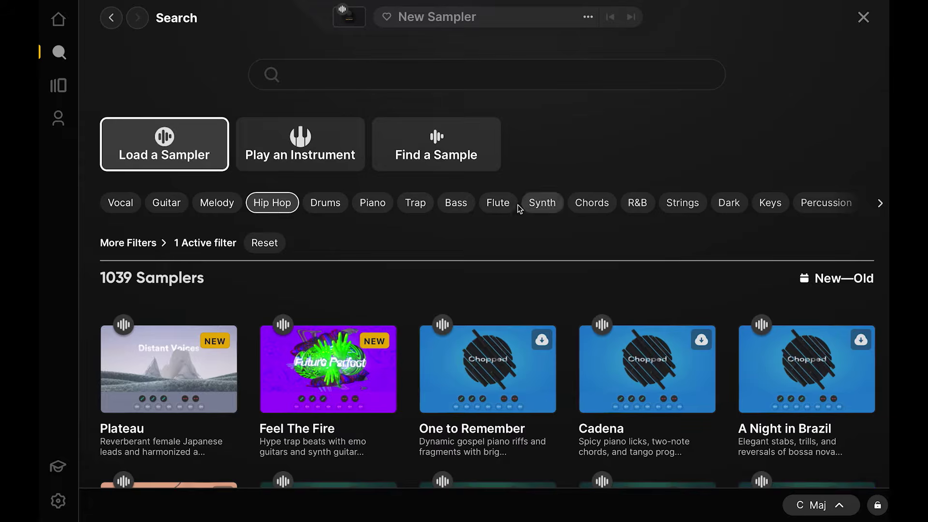
click(505, 205)
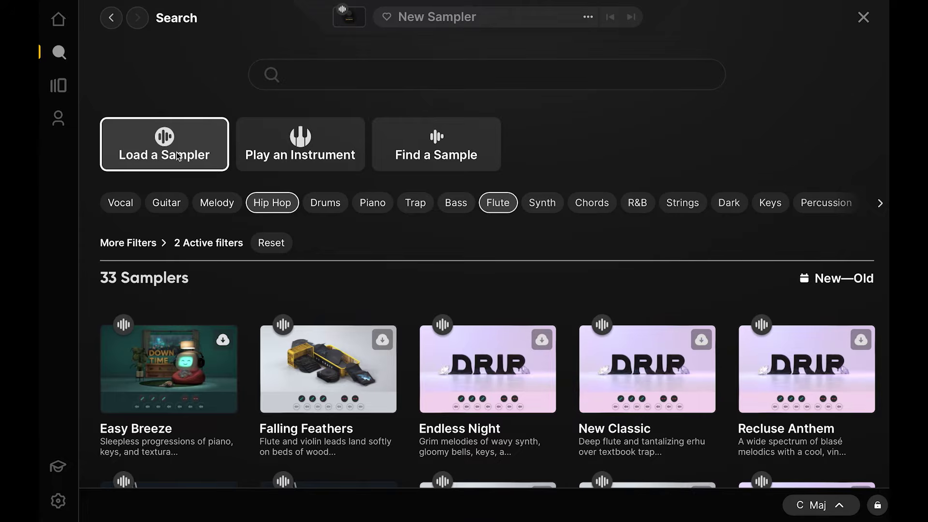
Browse the instruments and samples matching the Hip Hop and Flute filters, and return to the unfiltered sampler search
click(303, 147)
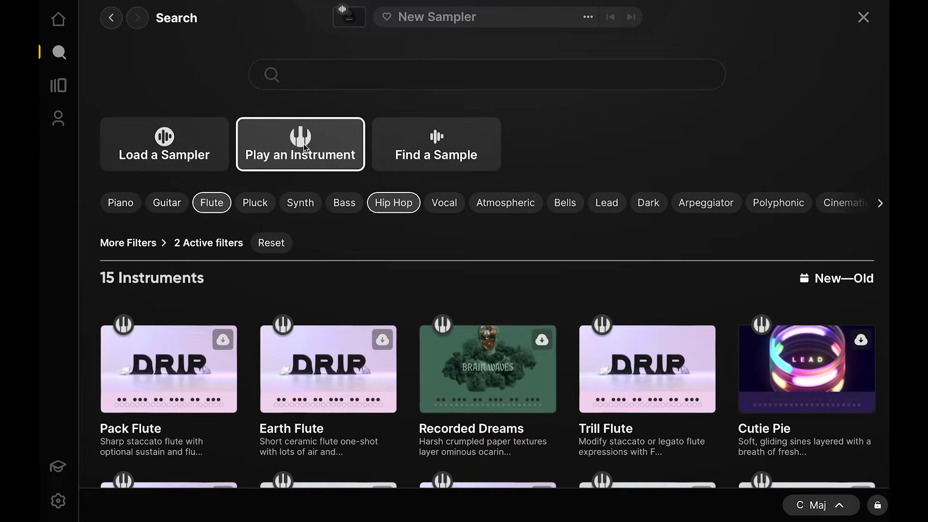
click(469, 144)
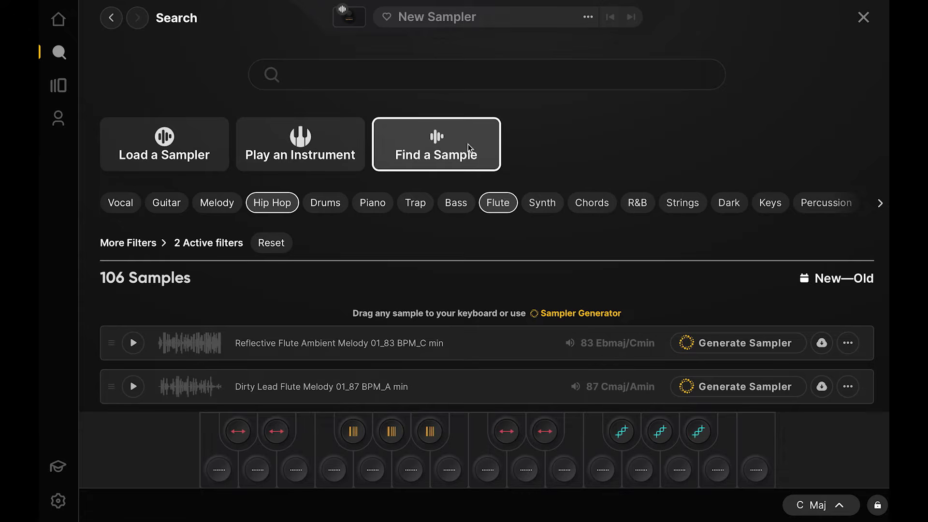
scroll(468, 144, down, 2)
scroll(468, 144, down, 3)
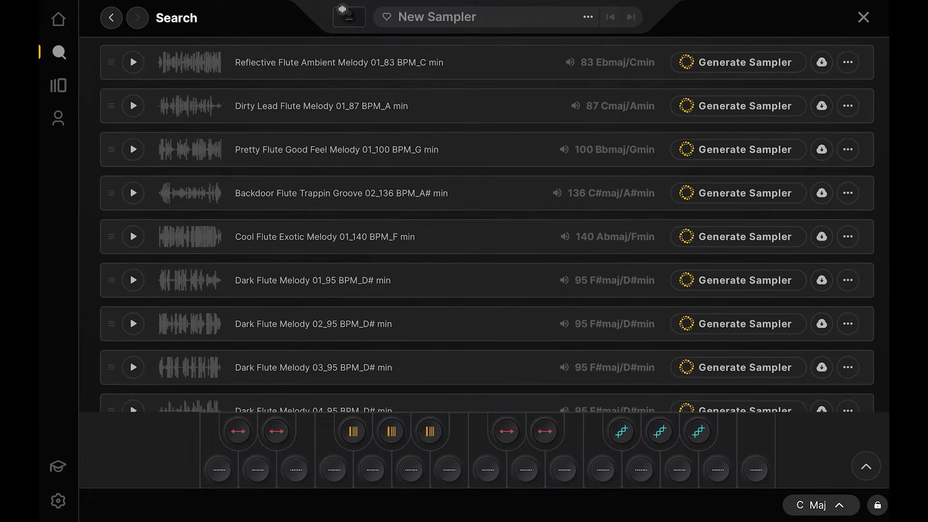
click(59, 51)
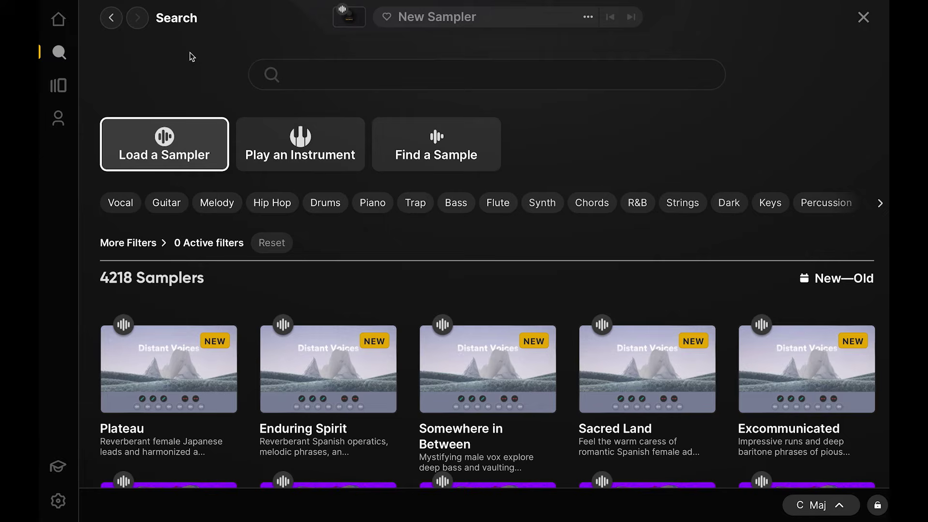
Browse the Lines catalogue and open the Downtime line's page
click(59, 86)
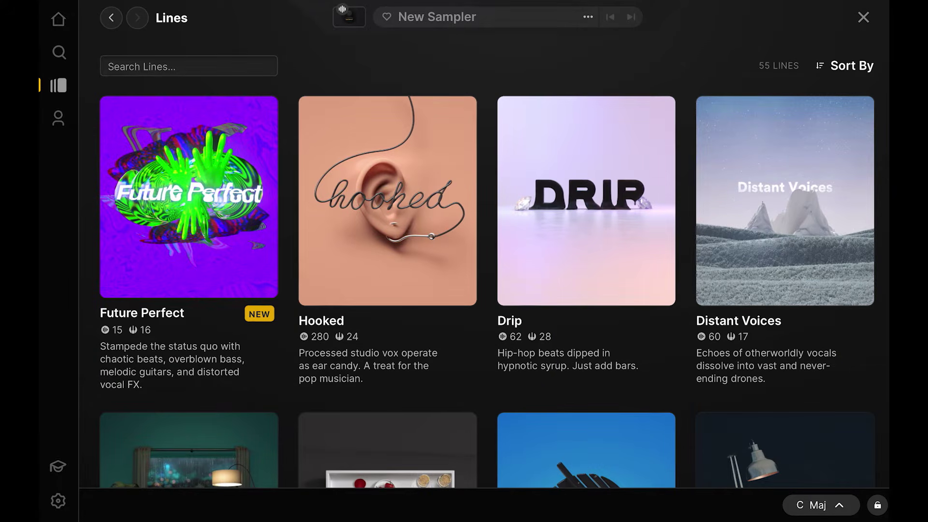
scroll(487, 263, down, 6)
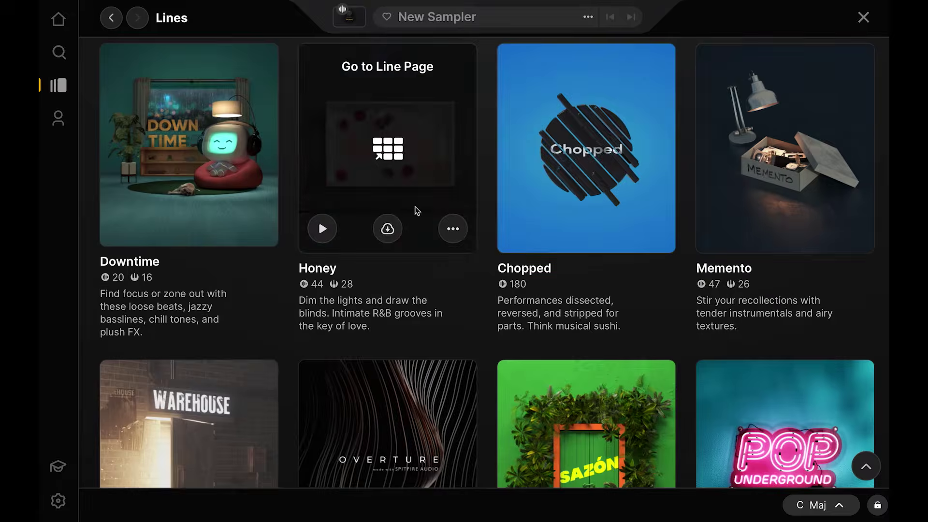
click(208, 150)
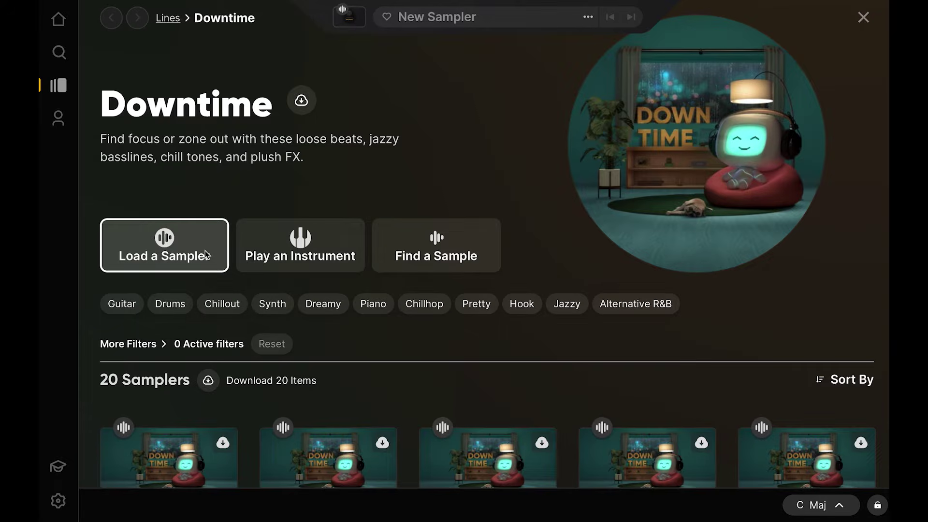
Look through the Downtime line's instruments and samples
click(306, 248)
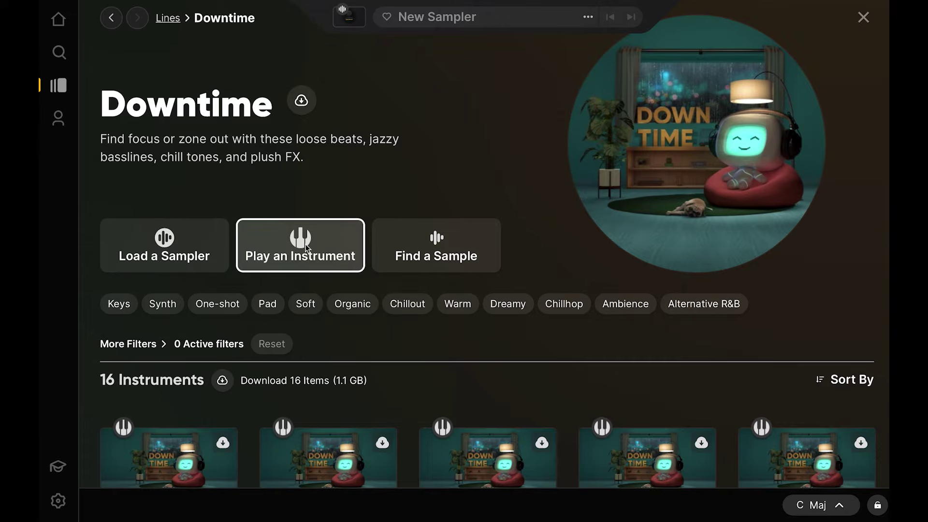
click(431, 241)
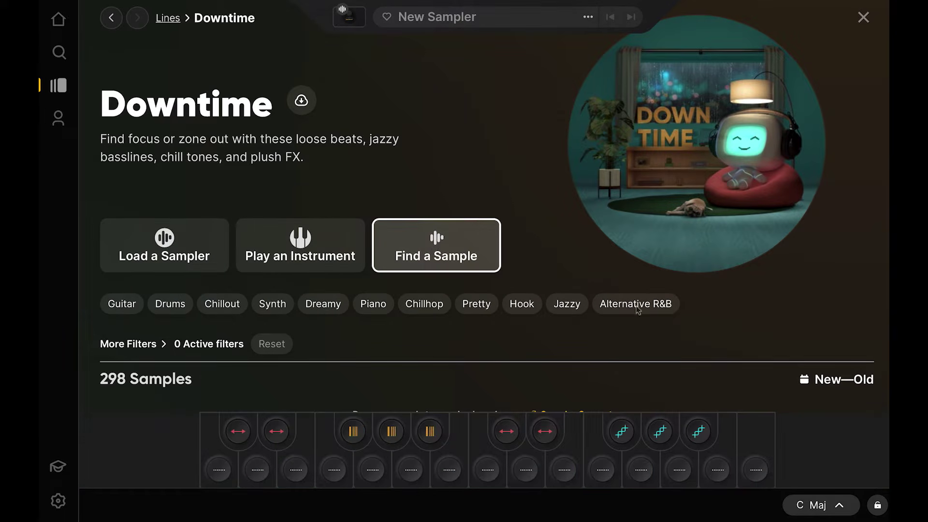
scroll(638, 310, down, 5)
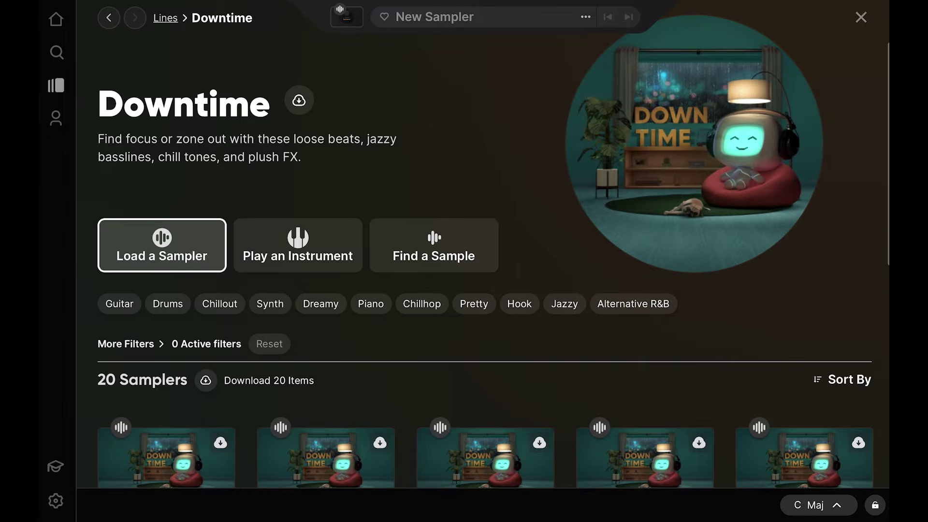
Preview the Floaty Puff sampler in the Downtime line and download it
scroll(483, 290, down, 5)
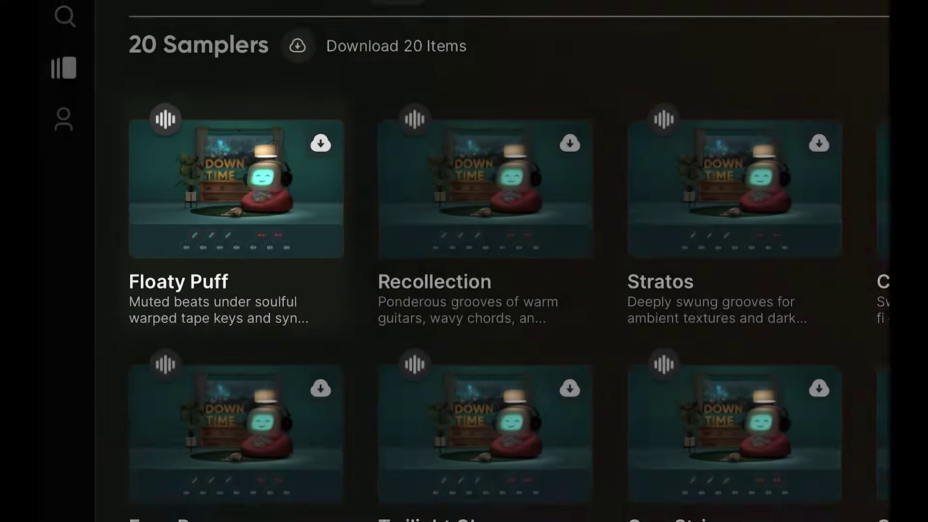
mouse_move(195, 202)
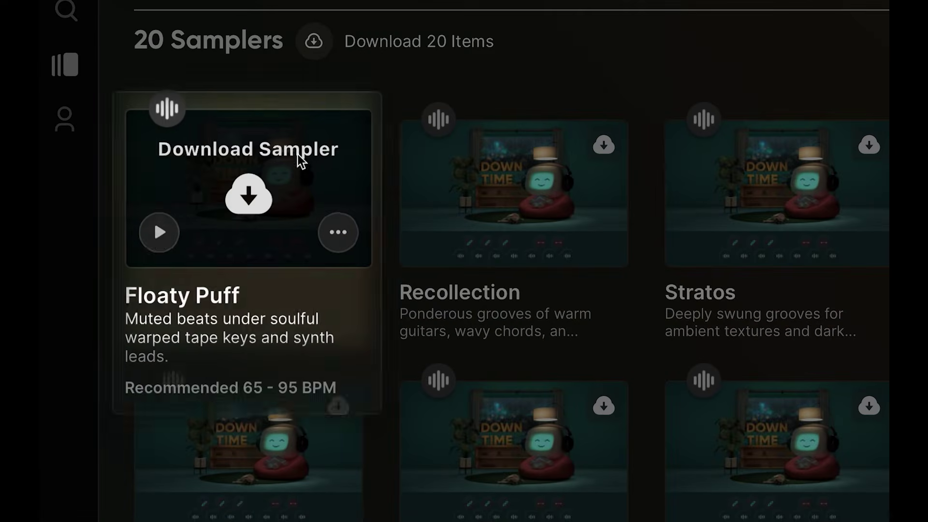
click(159, 236)
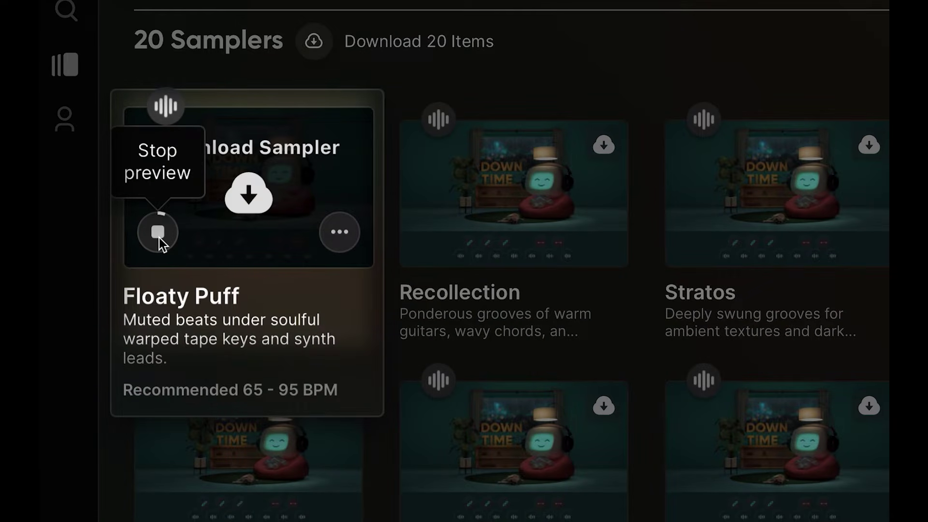
click(248, 192)
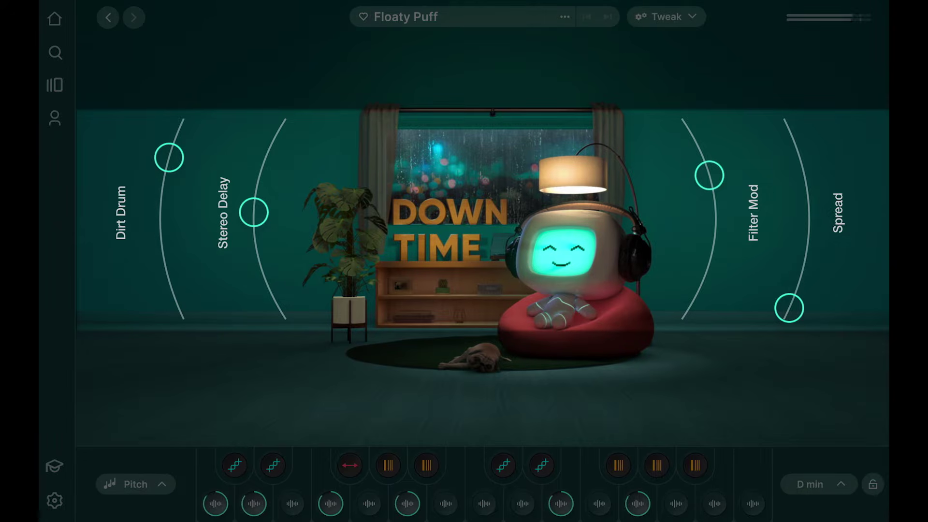
Restart playback of the Floaty Puff sampler and lock its key to C min
key(space)
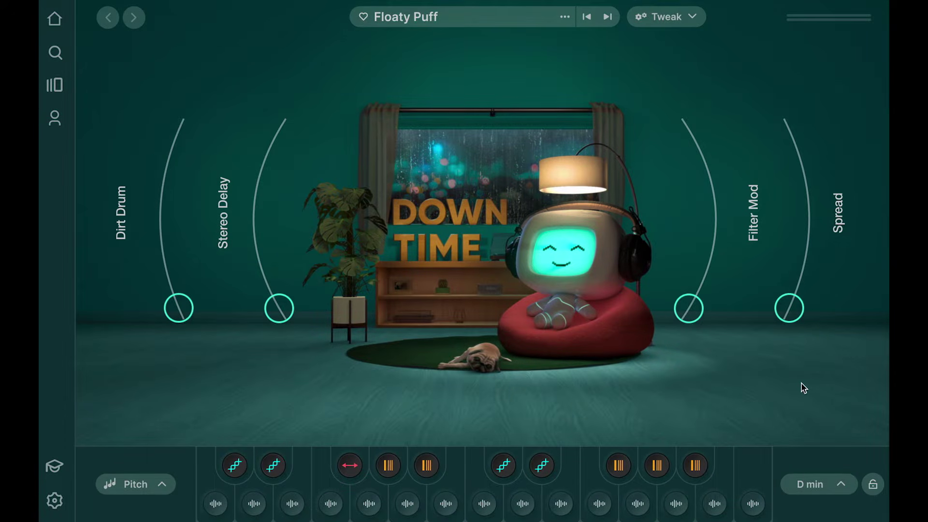
key(space)
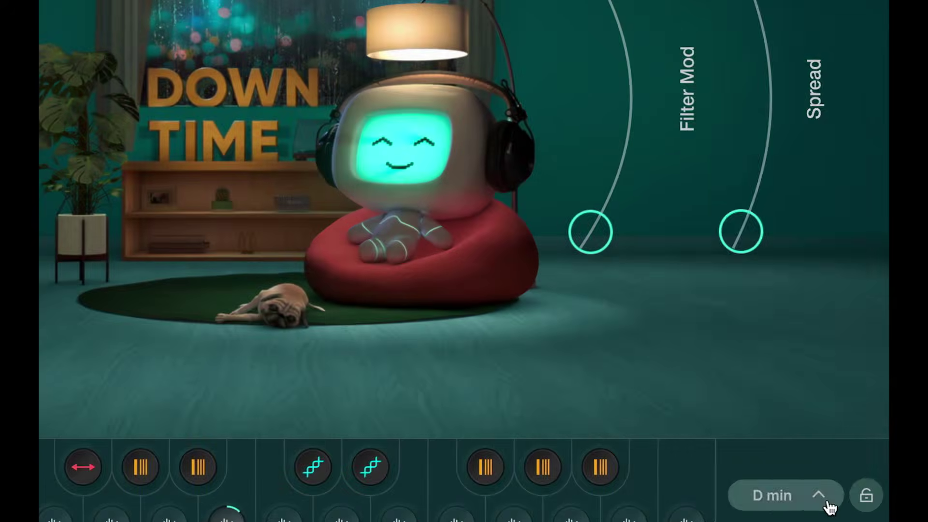
click(844, 489)
click(799, 318)
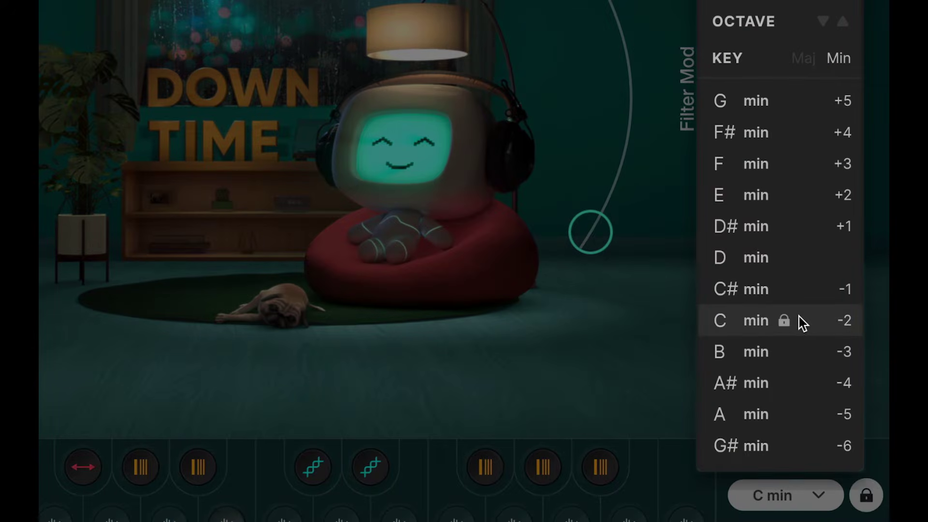
click(816, 507)
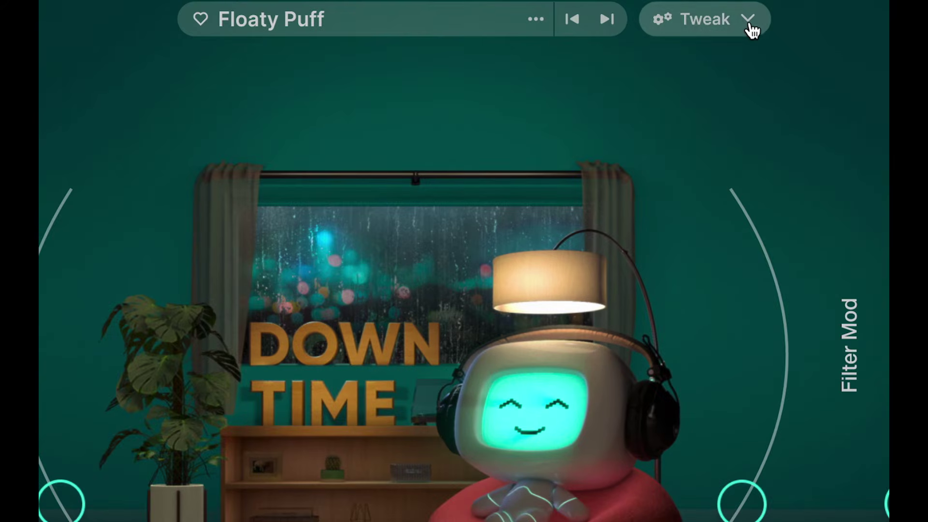
Examine Floaty Puff's Tweak pages for sample editing, modifiers, mixer, modulation, macros and playback
click(751, 25)
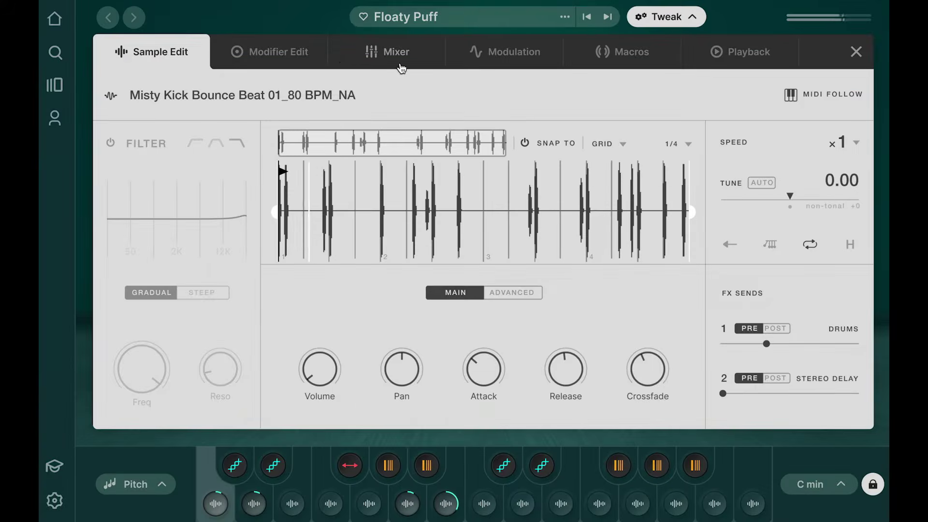
click(301, 53)
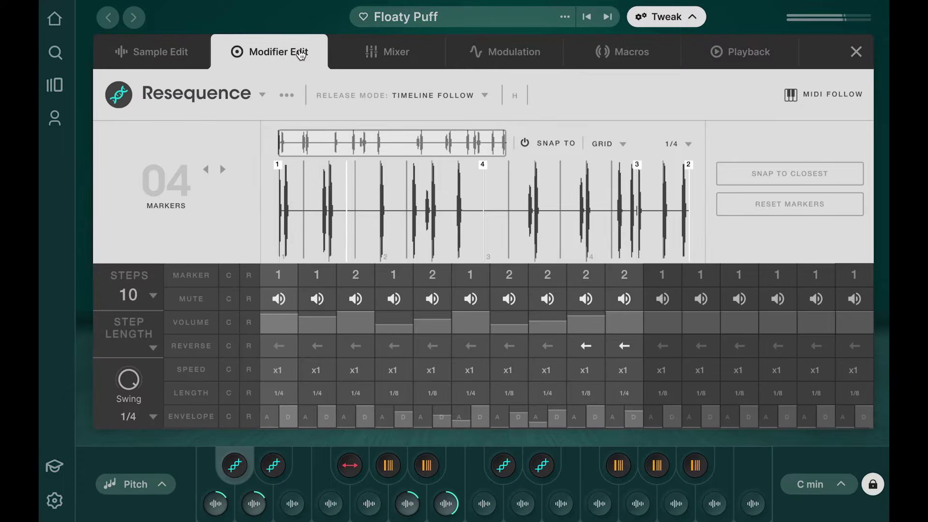
click(395, 52)
click(504, 53)
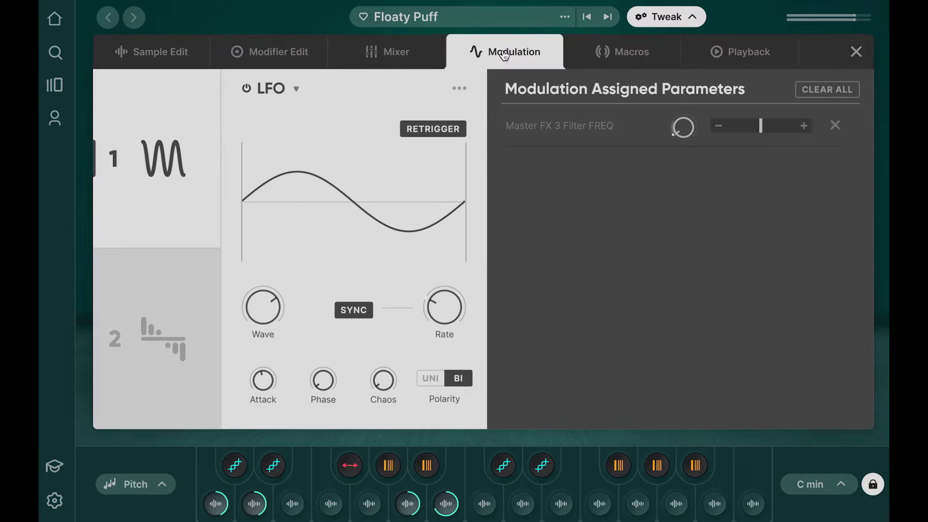
click(617, 53)
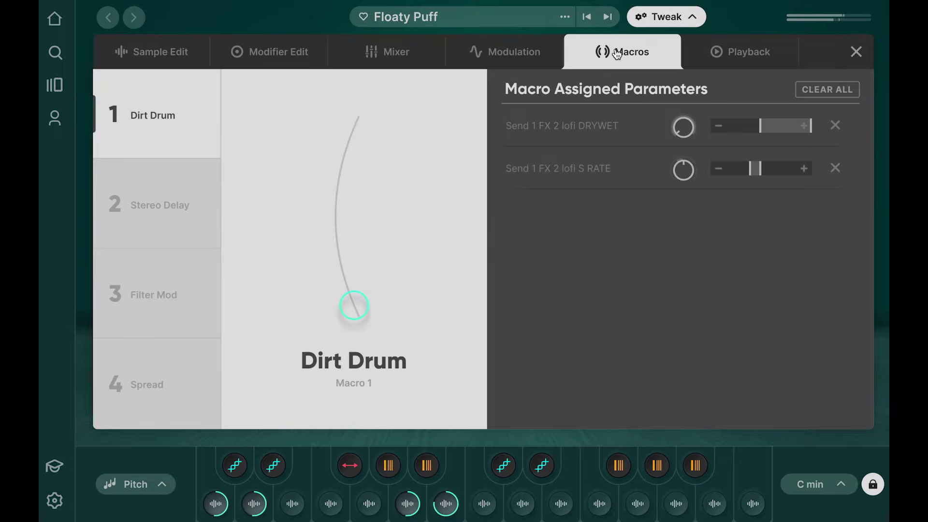
click(728, 53)
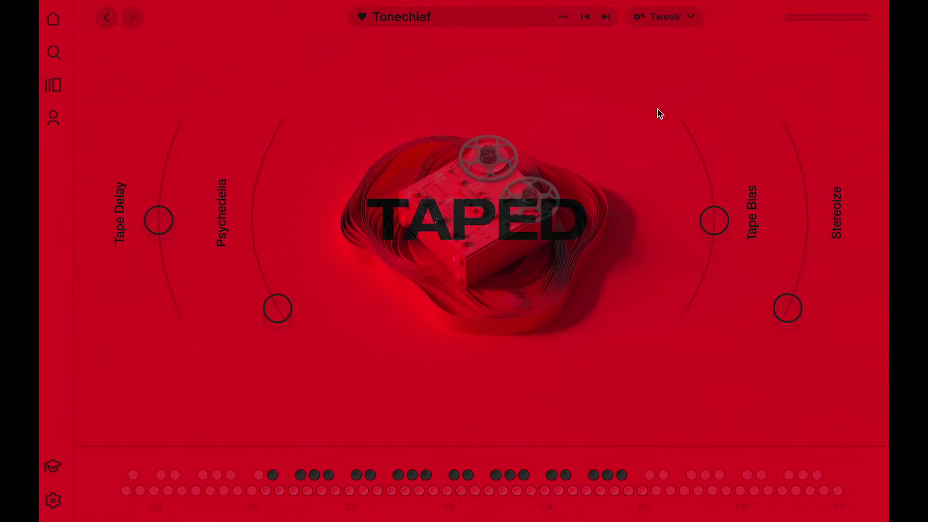
Replace the sound source of Layer A in the Tonechief instrument with Acoustic Feedback and return to the layer overview
click(691, 19)
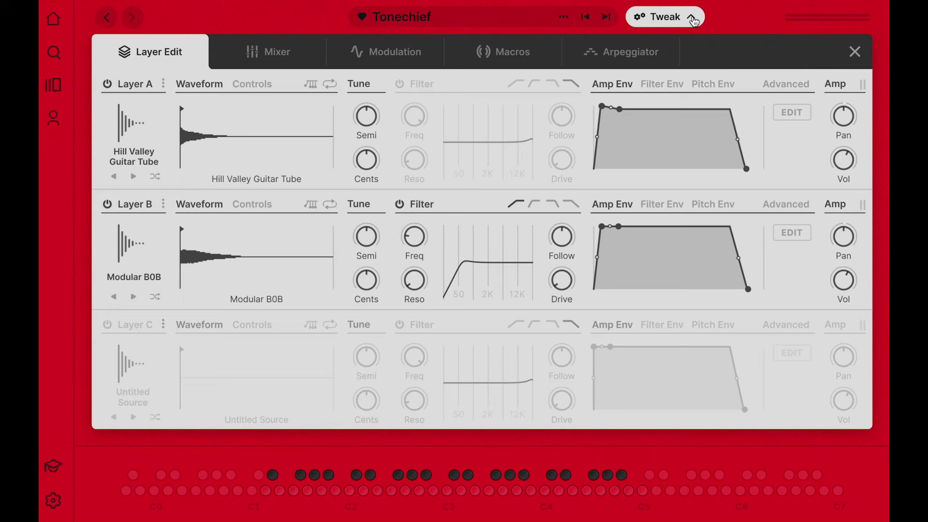
click(130, 137)
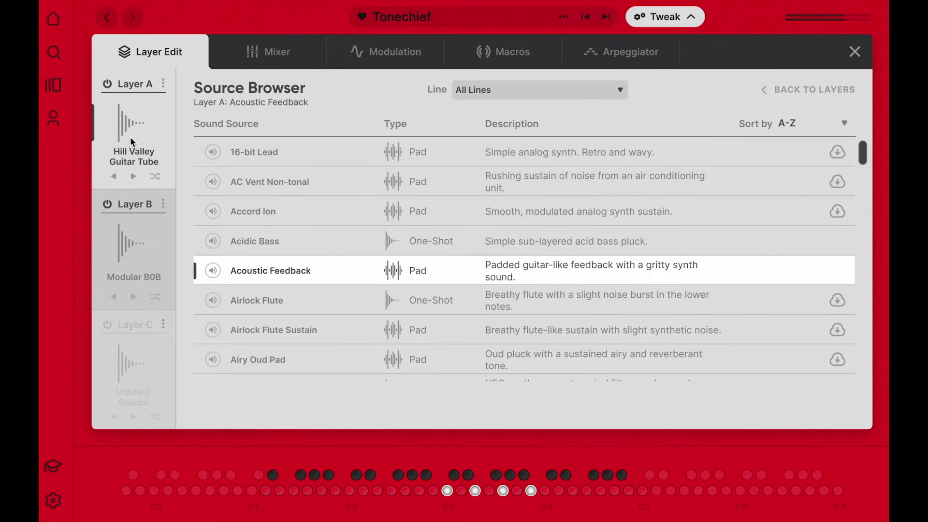
click(269, 271)
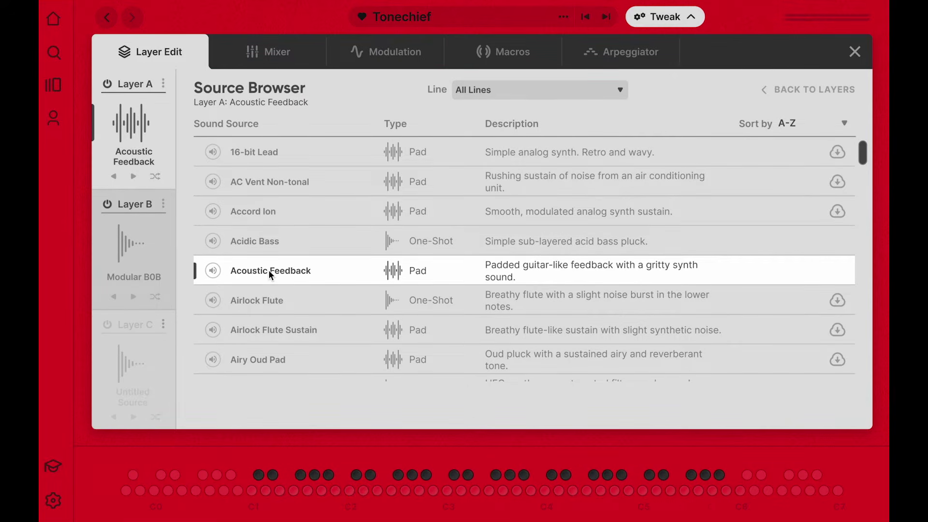
click(771, 89)
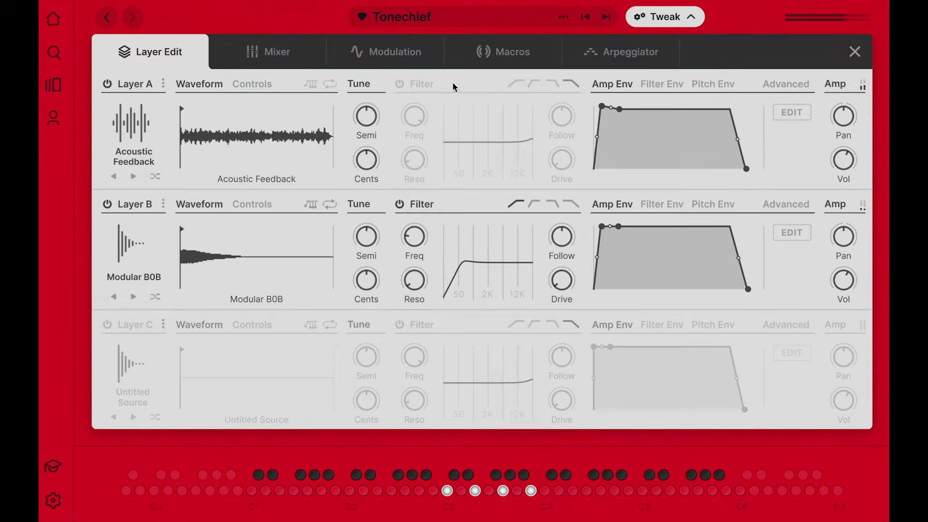
Lower the volume of Layer A in the Tonechief instrument's mixer
click(264, 55)
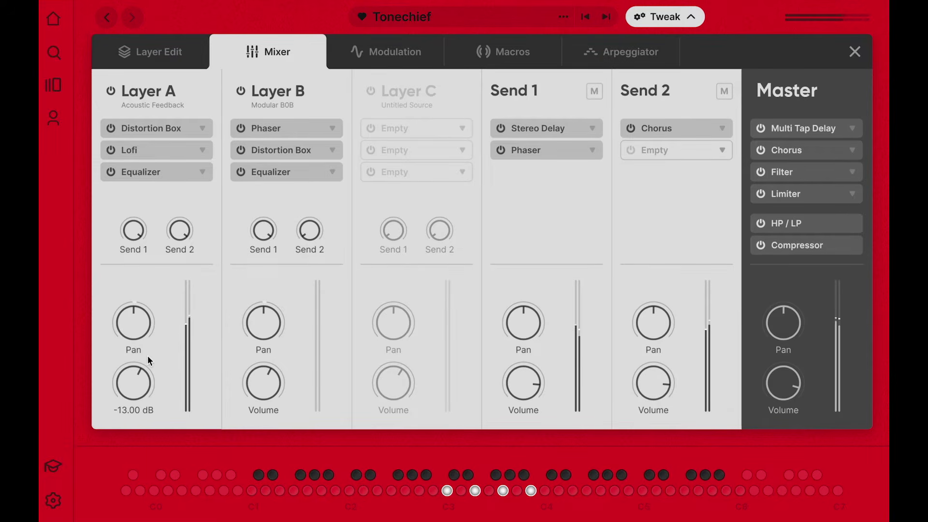
drag(137, 376, 137, 390)
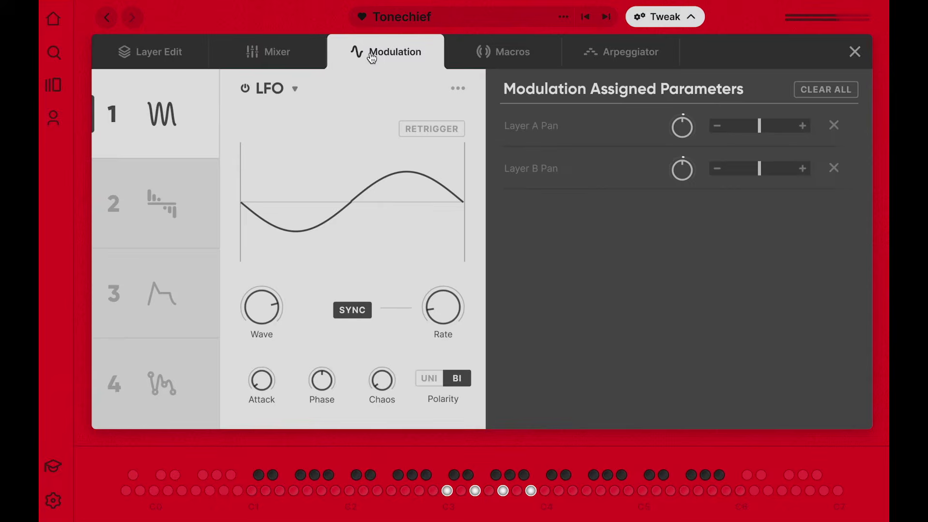
Set LFO 1's modulation amount for Layer A Pan to the positive maximum and raise the LFO's synced rate
click(374, 54)
drag(742, 125, 819, 124)
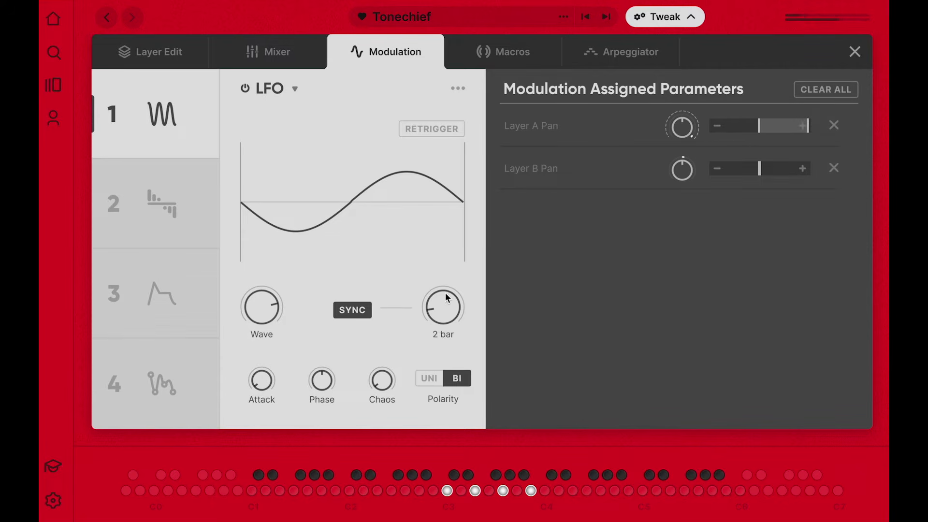
drag(445, 294, 462, 207)
Raise the Tape Bias macro and reduce its assigned amount for Layer A FX 1 dist DRYWET
click(508, 52)
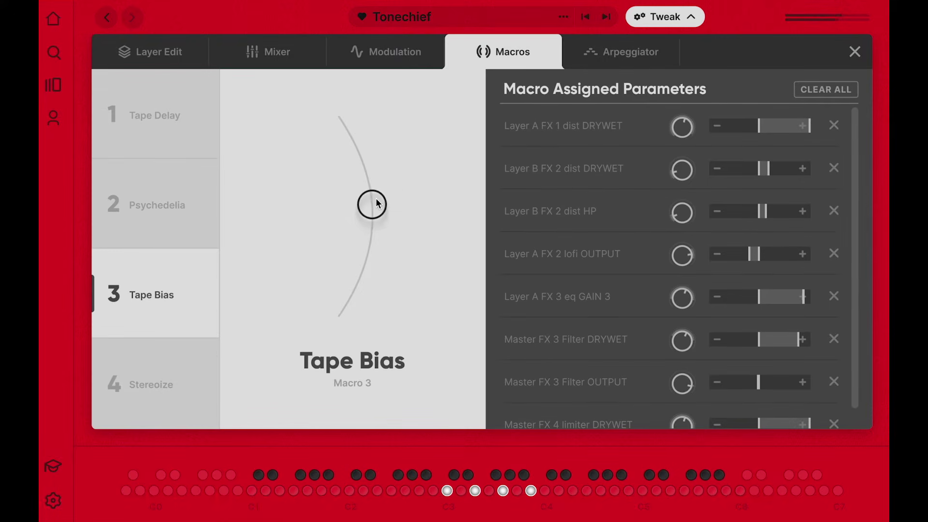
drag(378, 203, 376, 170)
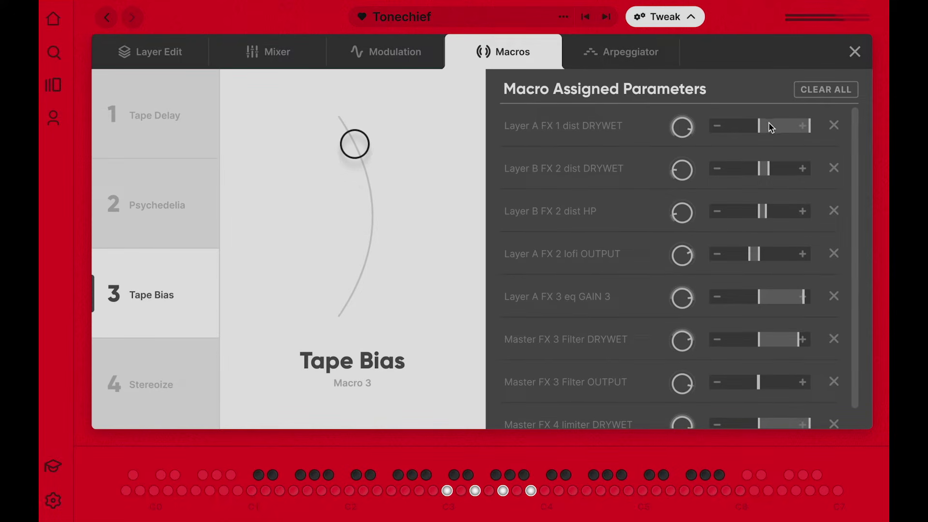
drag(769, 122, 743, 125)
Switch on Arp A in Tonechief's arpeggiator and return to the instrument's main view
click(658, 63)
click(108, 84)
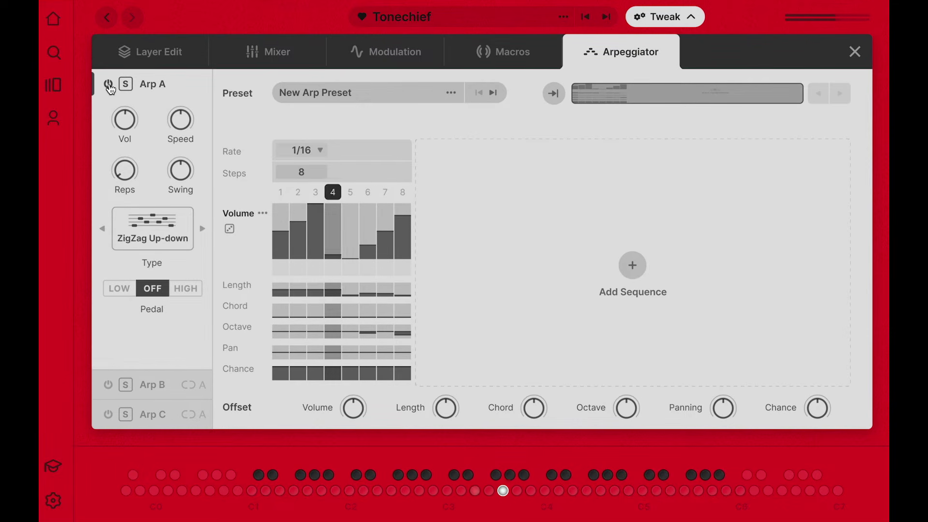
key(Escape)
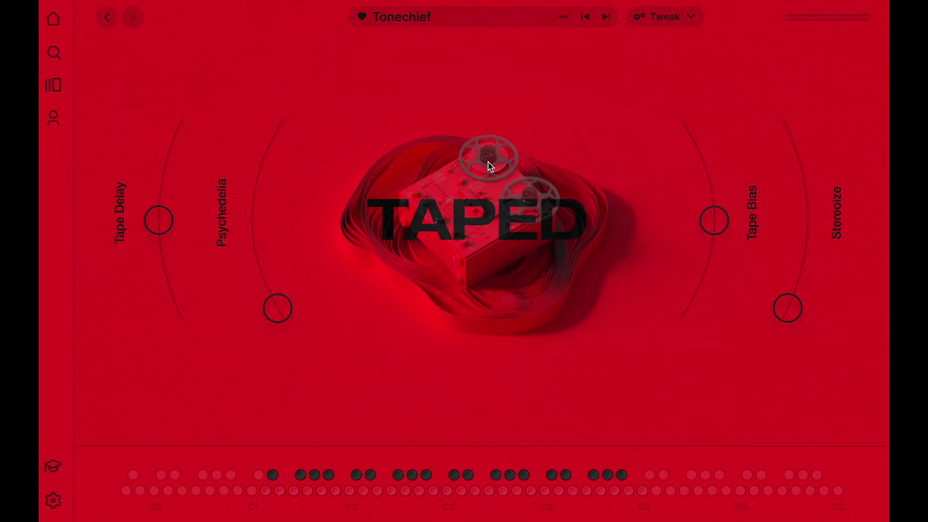
Examine the downloaded samplers and instruments, the favorited content and the custom kits in Your Stuff
click(54, 119)
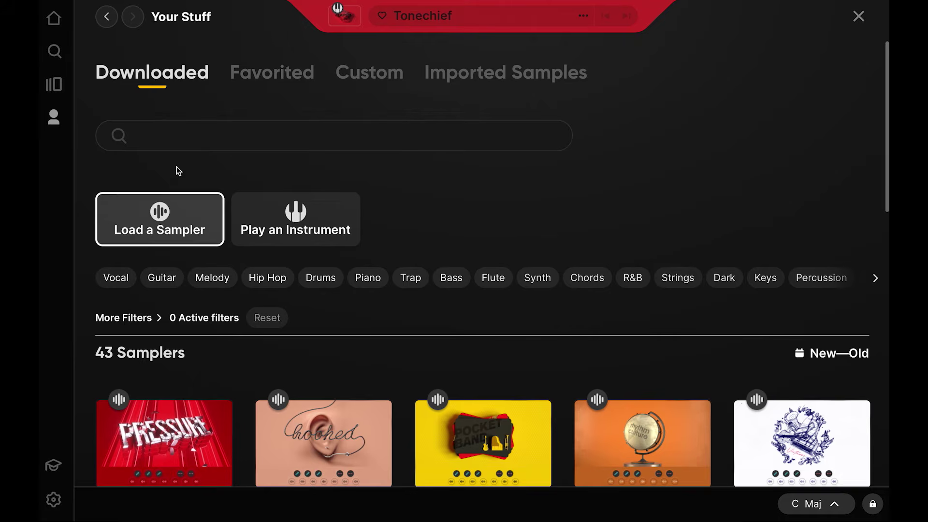
click(266, 231)
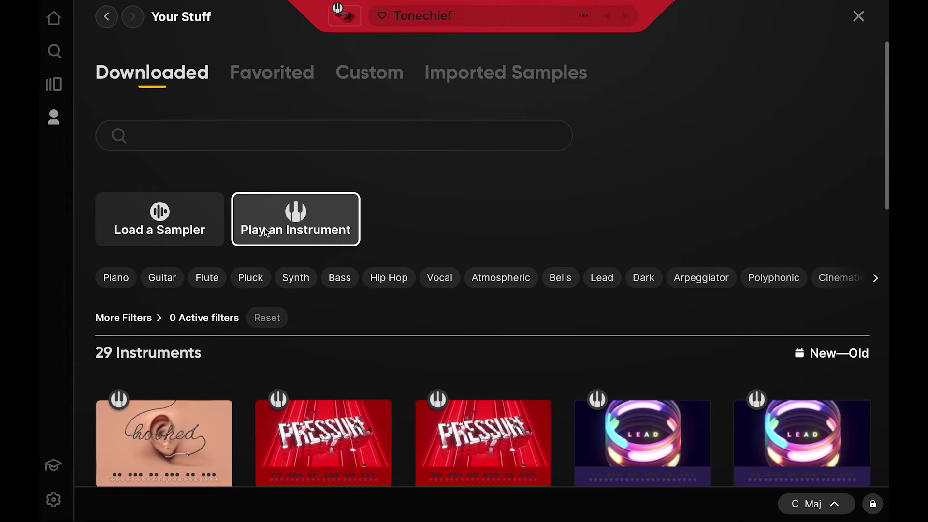
click(272, 81)
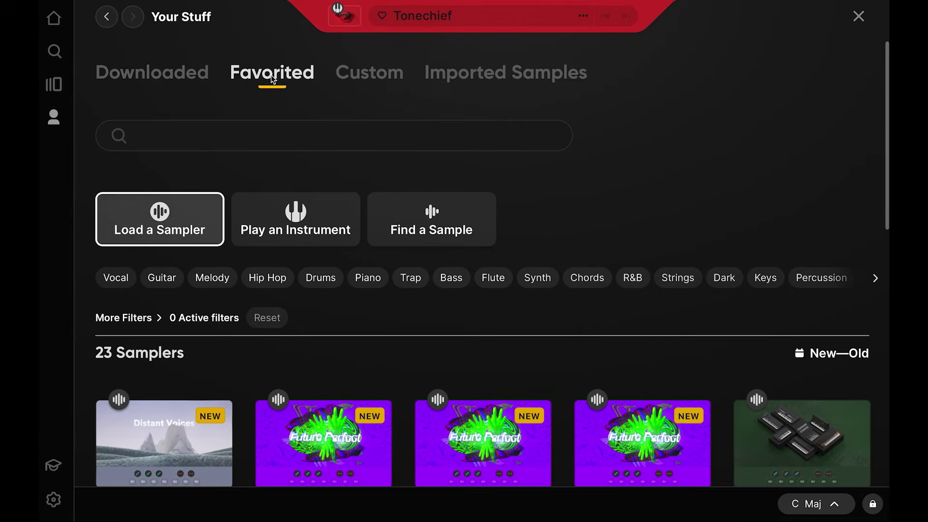
click(366, 79)
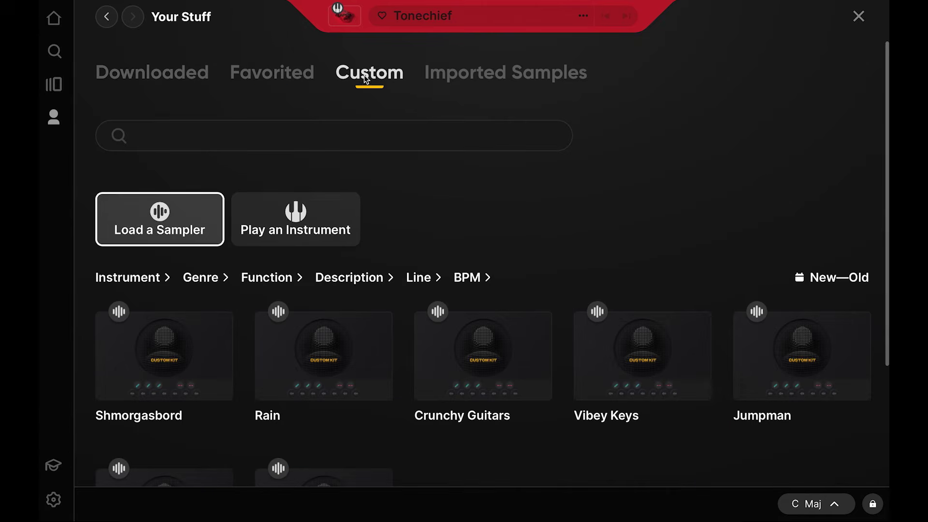
Import Bounce Dreamy Keys Spacey Chords 01_85 BPM_A min.wav as an own sample and preview it
click(506, 75)
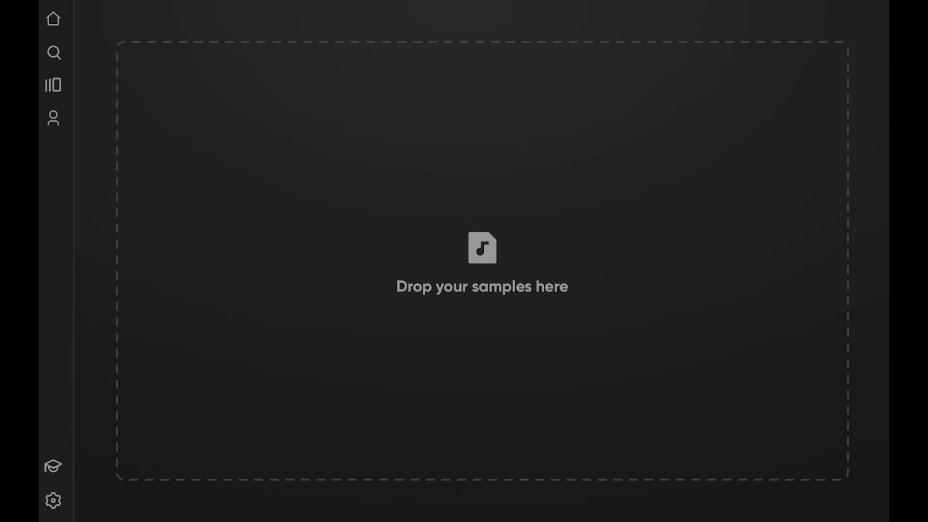
drag(889, 271, 594, 273)
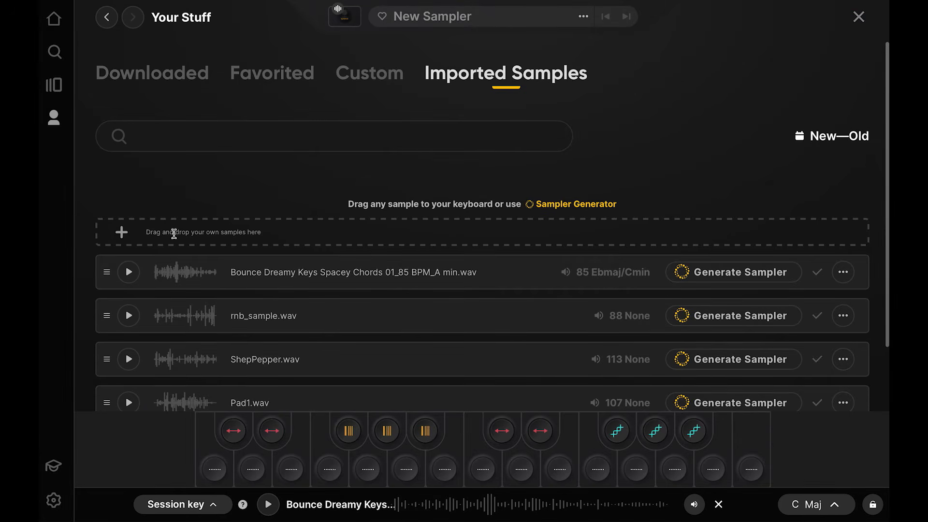
click(132, 275)
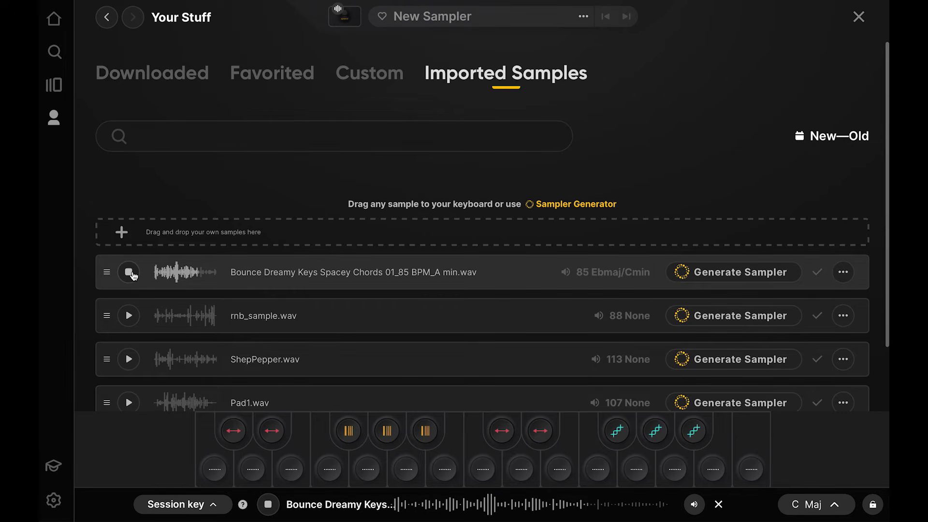
click(129, 273)
Generate a sampler from the imported Bounce Dreamy Keys sample with Stretched slicing and the Spatial Expanse FX preset, and save it
click(757, 277)
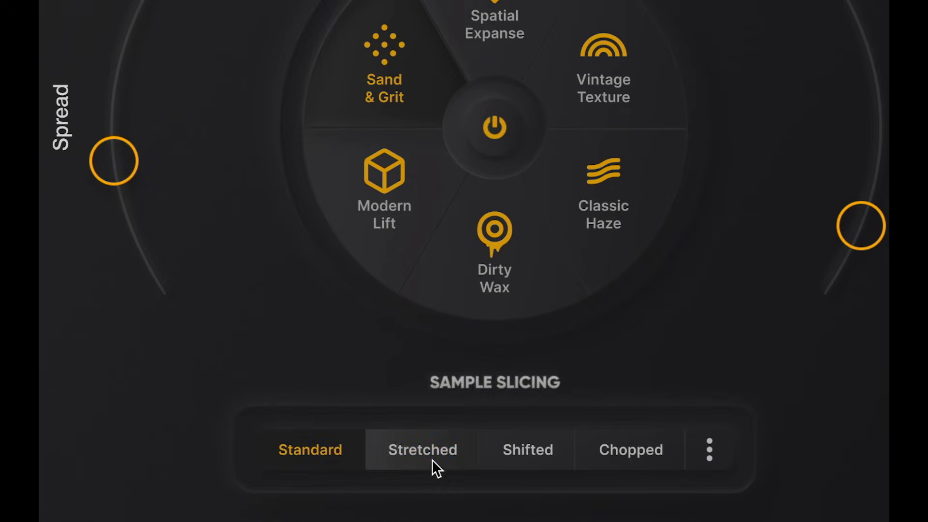
click(432, 459)
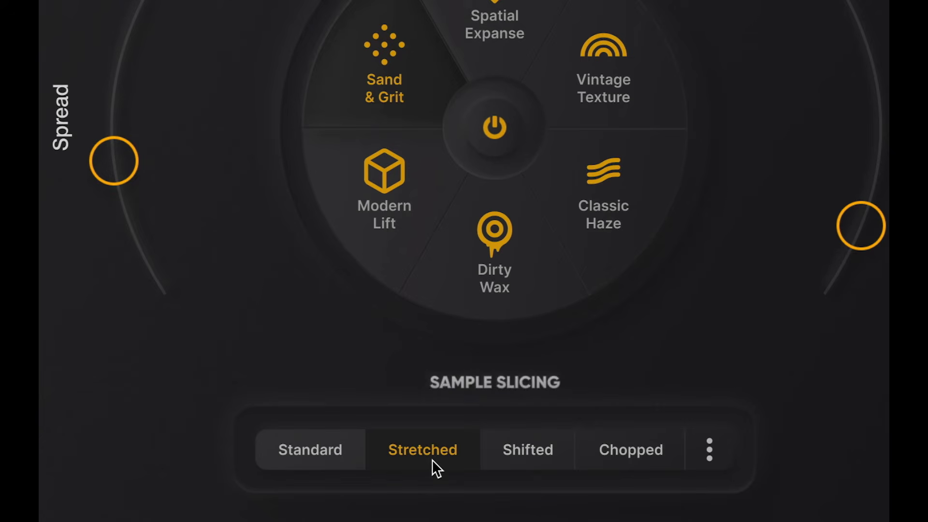
click(503, 188)
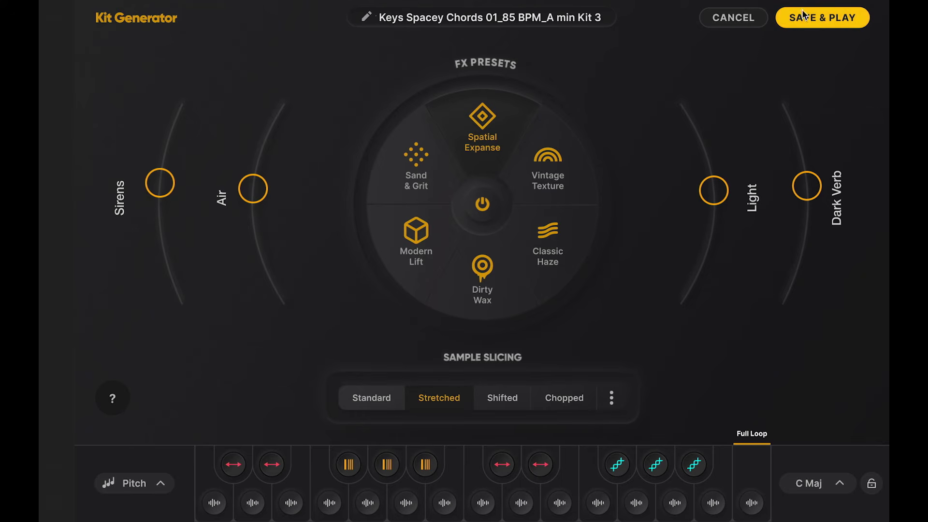
click(824, 24)
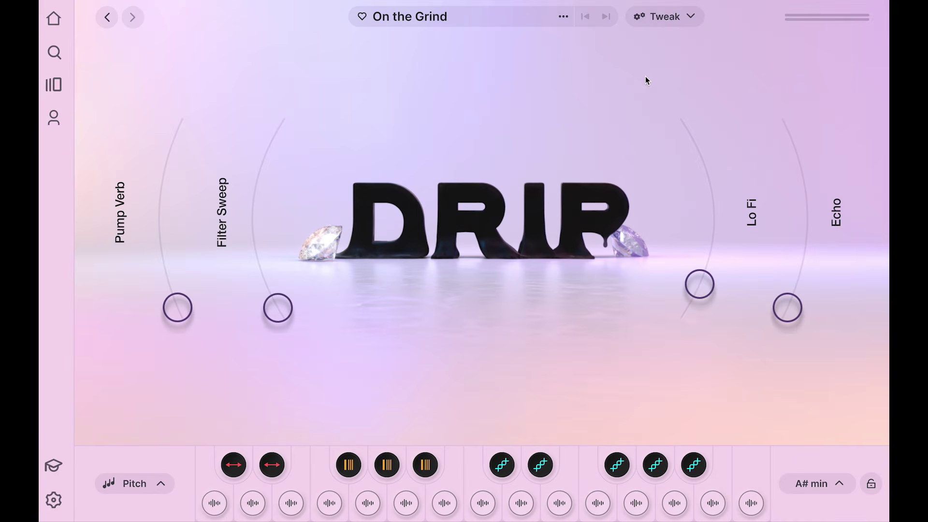
Create a new empty sampler from the On the Grind options and place a sample on its first white key
click(562, 17)
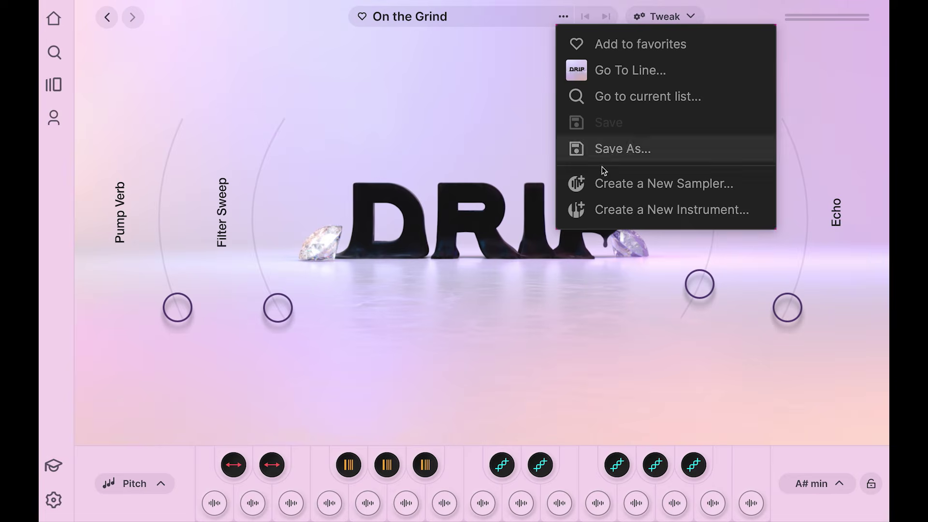
click(604, 182)
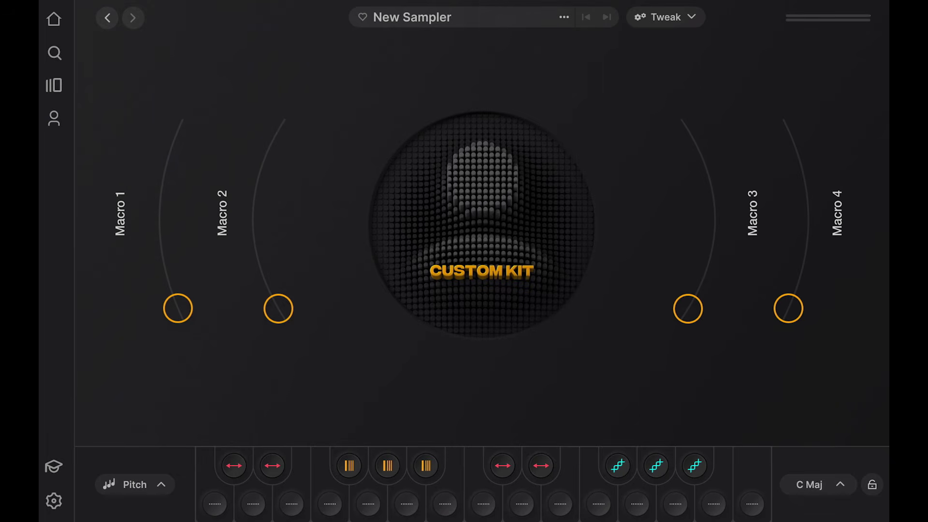
drag(393, 343, 205, 466)
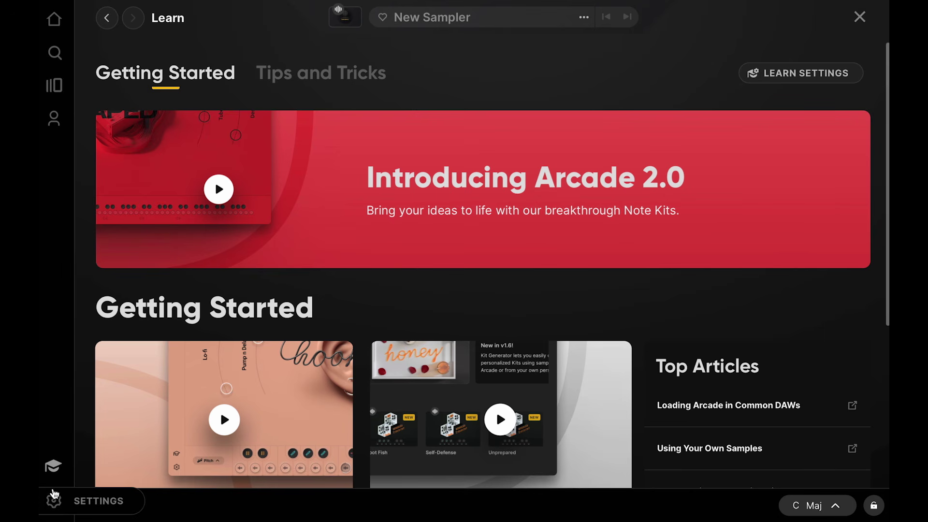
Examine the settings for Audio/MIDI, content storage, window size and user profile
click(54, 502)
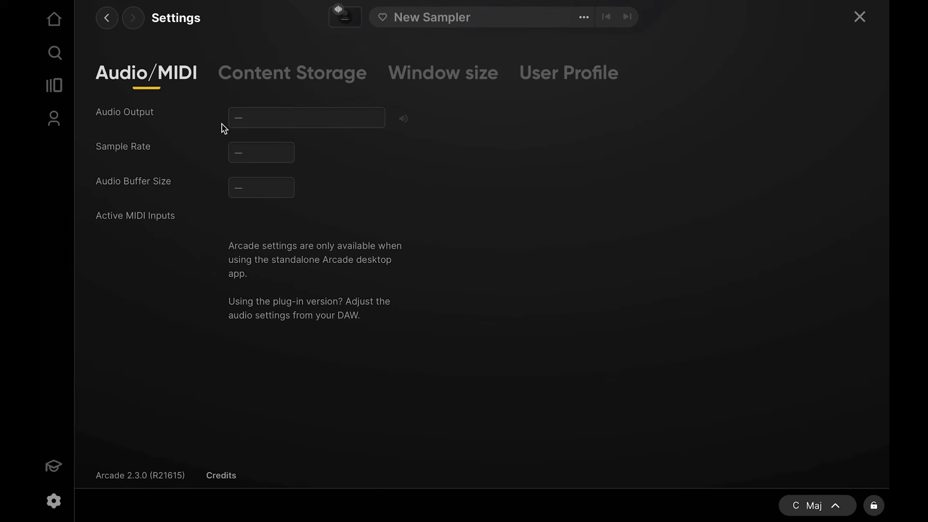
click(262, 79)
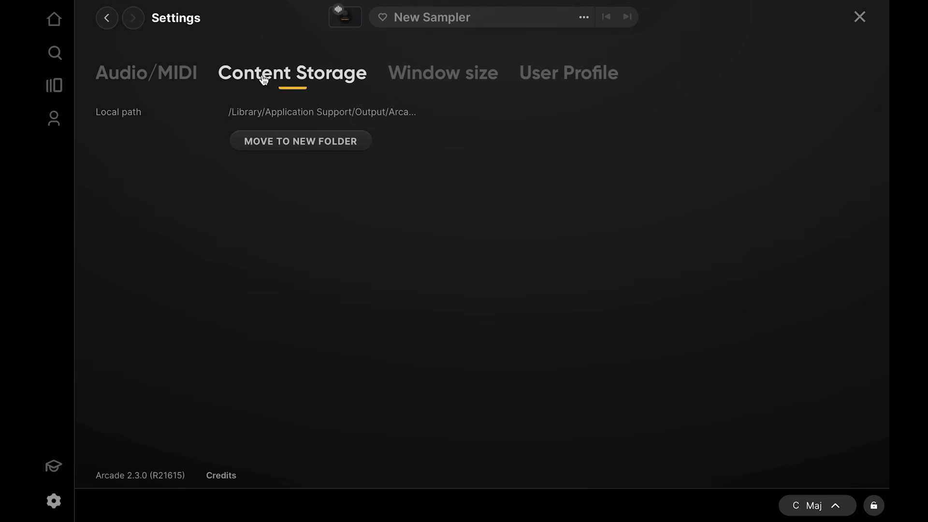
click(409, 77)
click(545, 73)
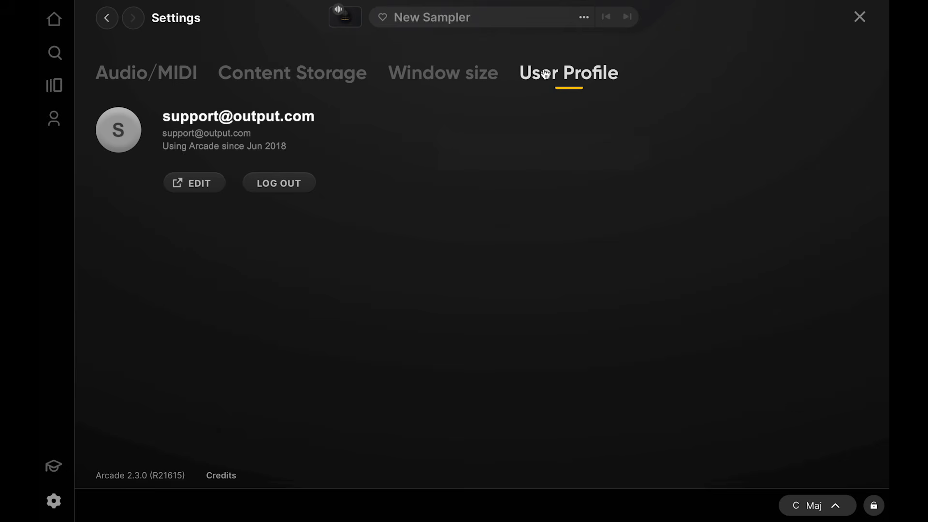